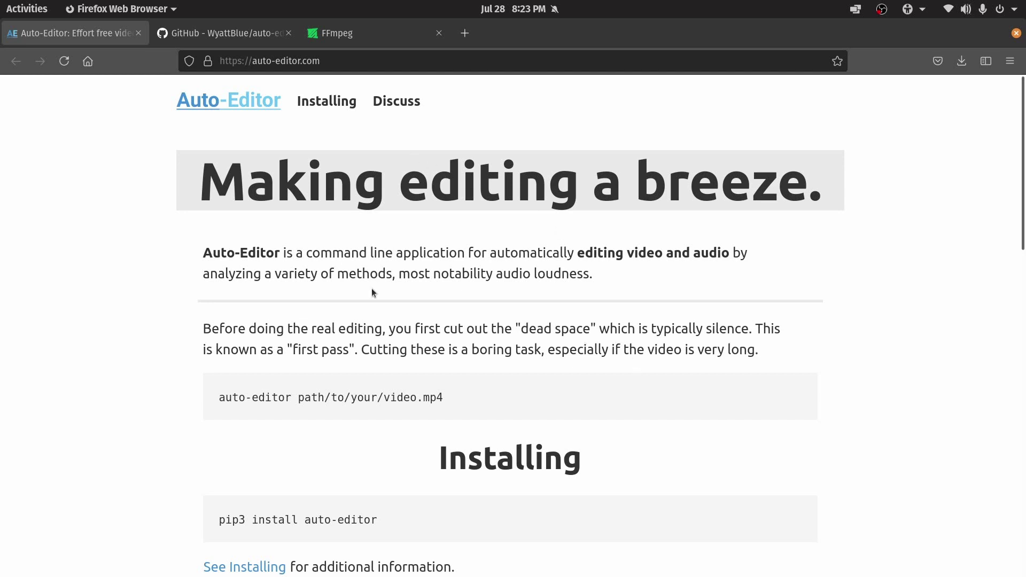
Review the Auto-Editor website's sections on installing, cutting with frame margin, and exporting to editors.
scroll(331, 301, "down", 10)
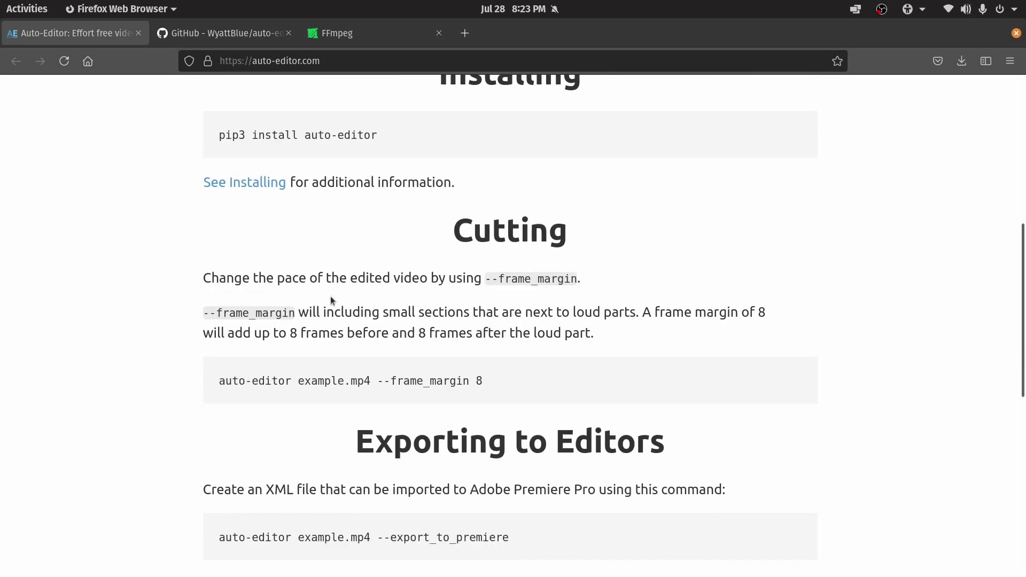
scroll(331, 301, "down", 5)
scroll(331, 300, "up", 2)
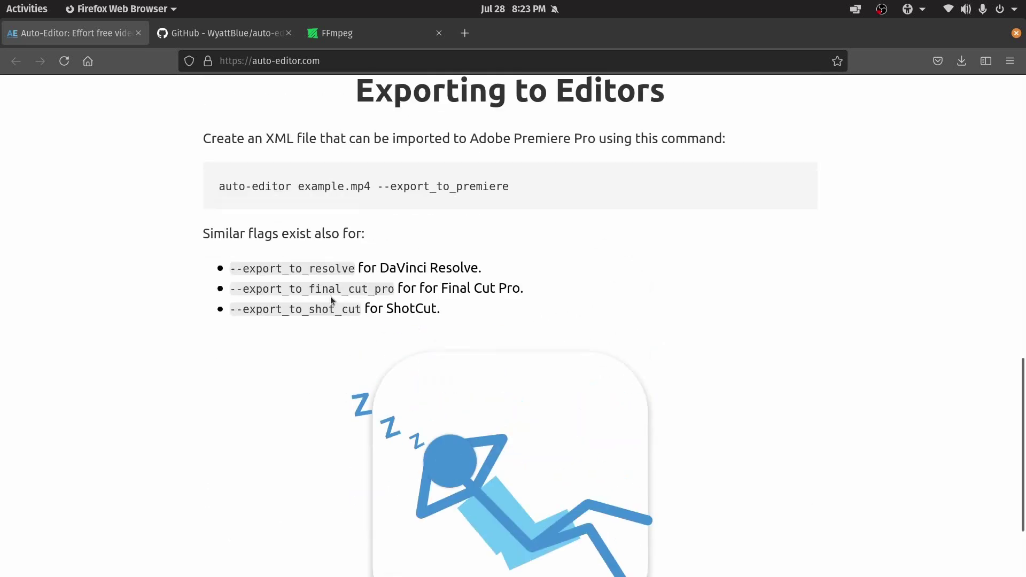
scroll(331, 297, "up", 1)
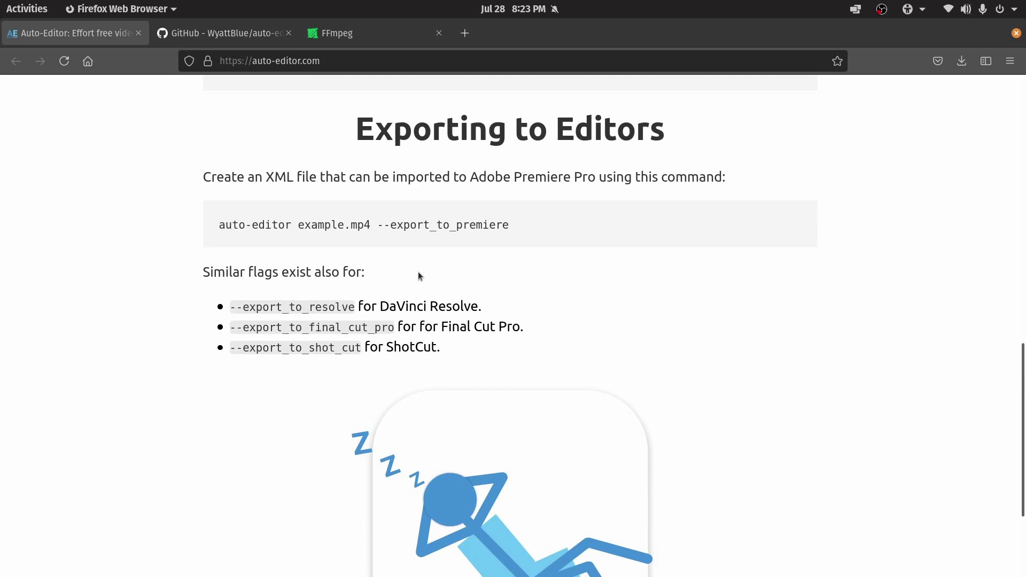
Look through the auto-editor GitHub README down to the supported platforms, and view the FFmpeg home page.
key("ctrl+Tab")
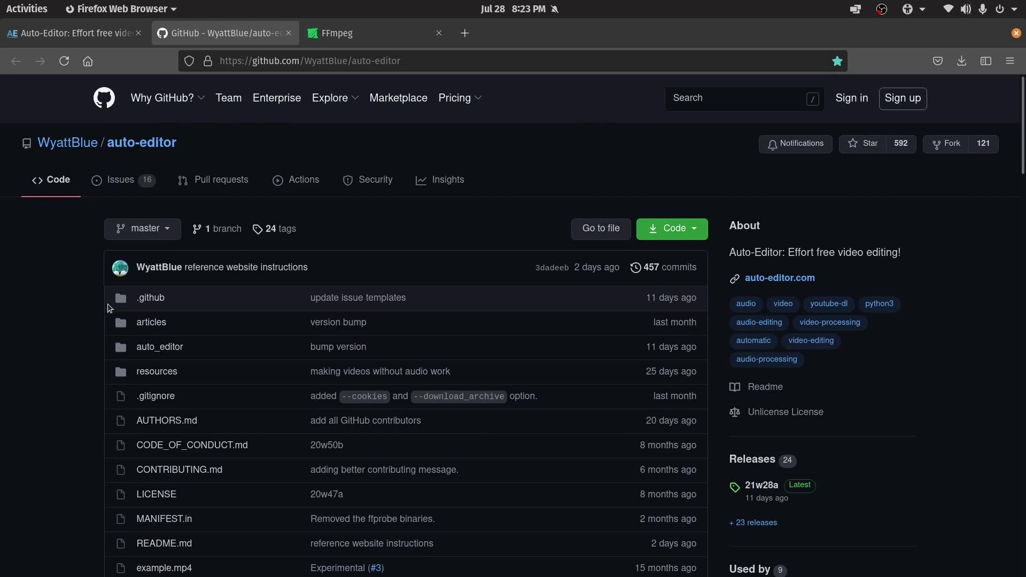
scroll(109, 308, "down", 10)
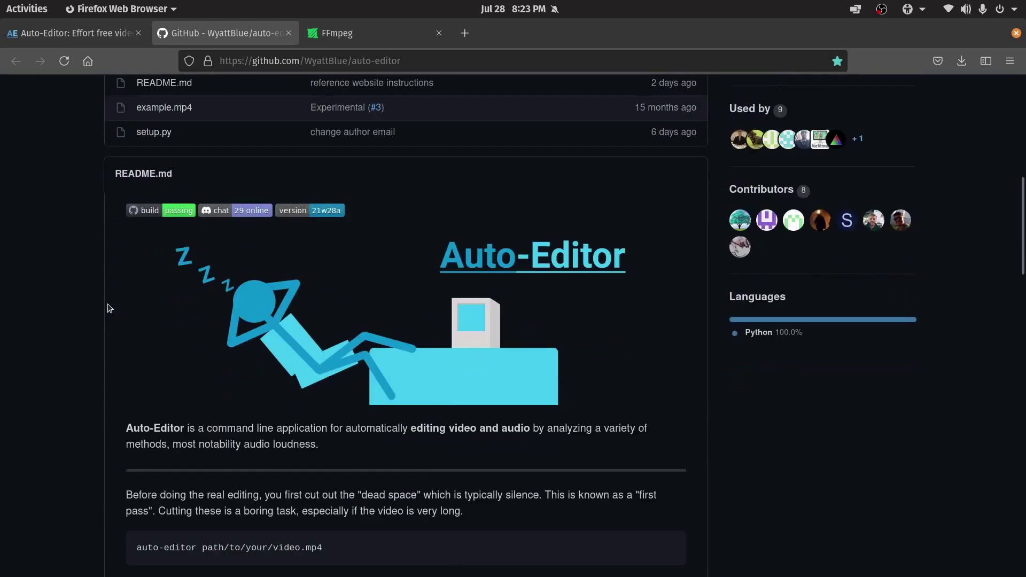
scroll(89, 308, "down", 7)
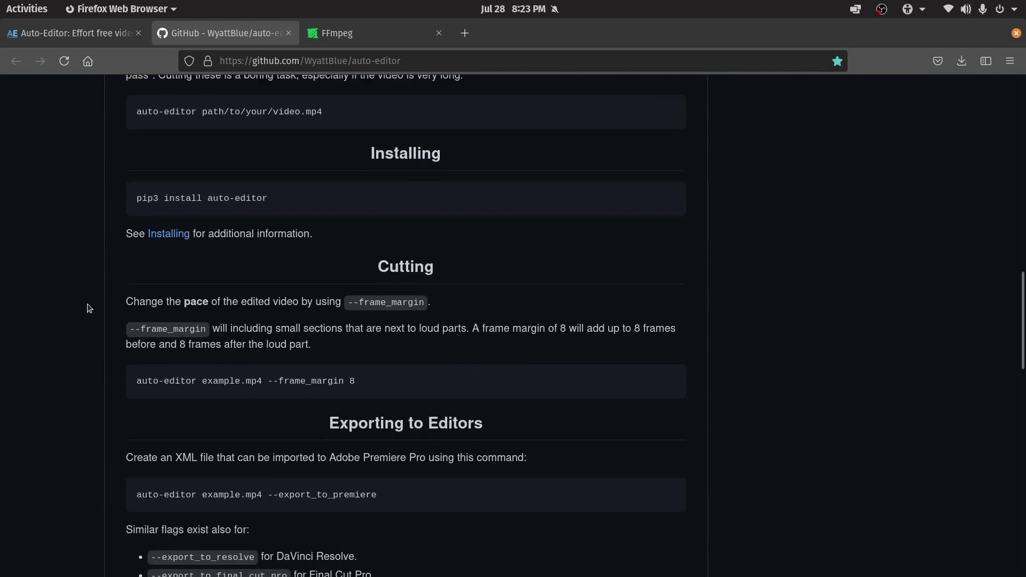
scroll(89, 308, "down", 9)
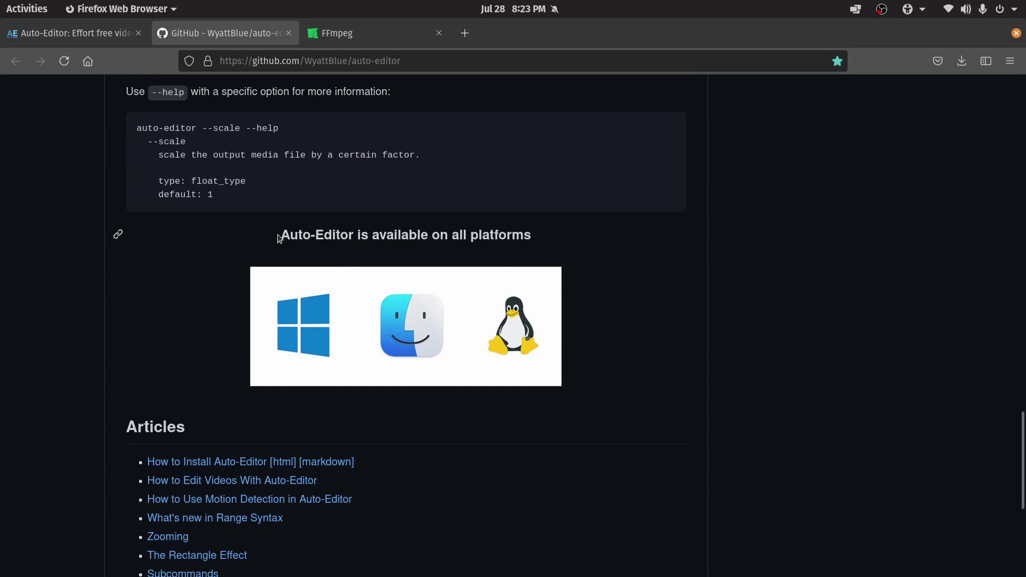
left_click(348, 35)
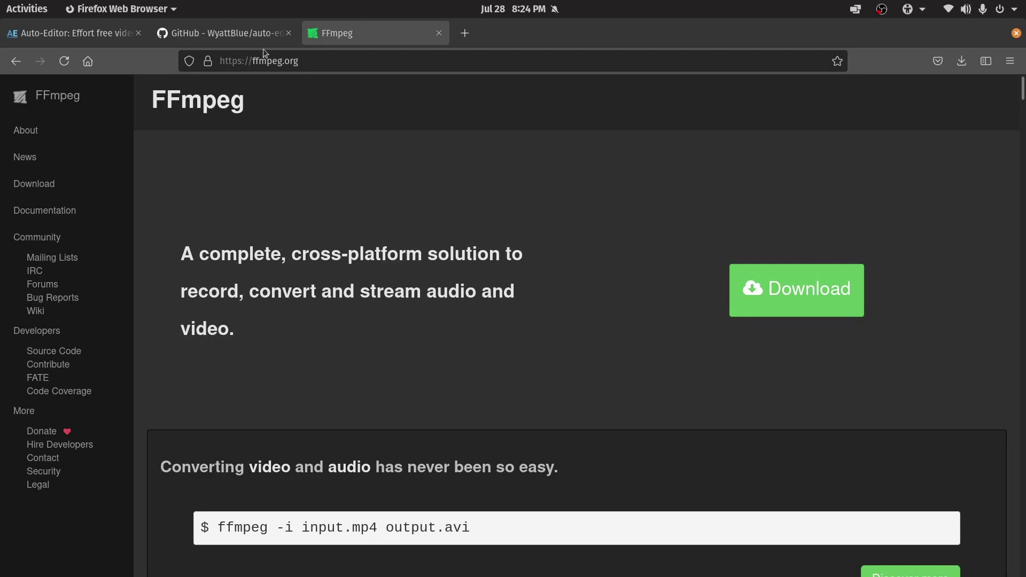
left_click(219, 36)
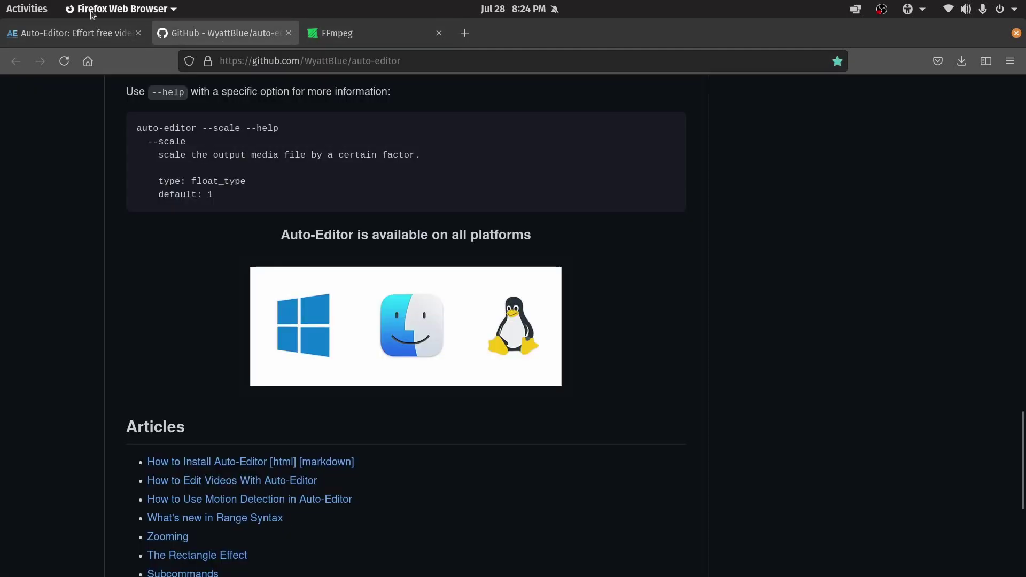
Switch to the AutoEdit folder in Files, preview video.mov in VLC, and close the player.
mouse_move(2, 2)
left_click(401, 213)
double_click(220, 74)
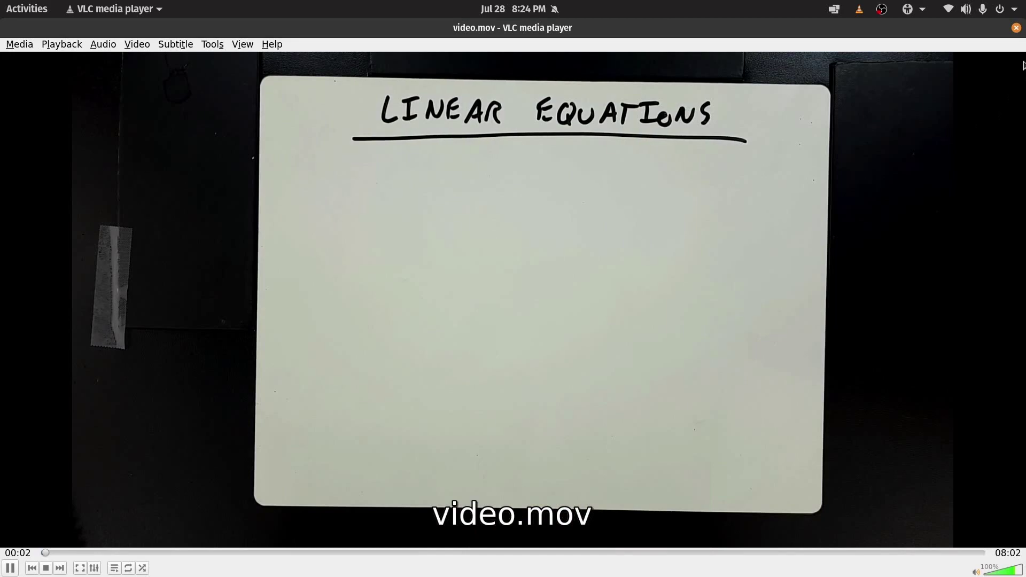
left_click(1016, 27)
left_click(491, 306)
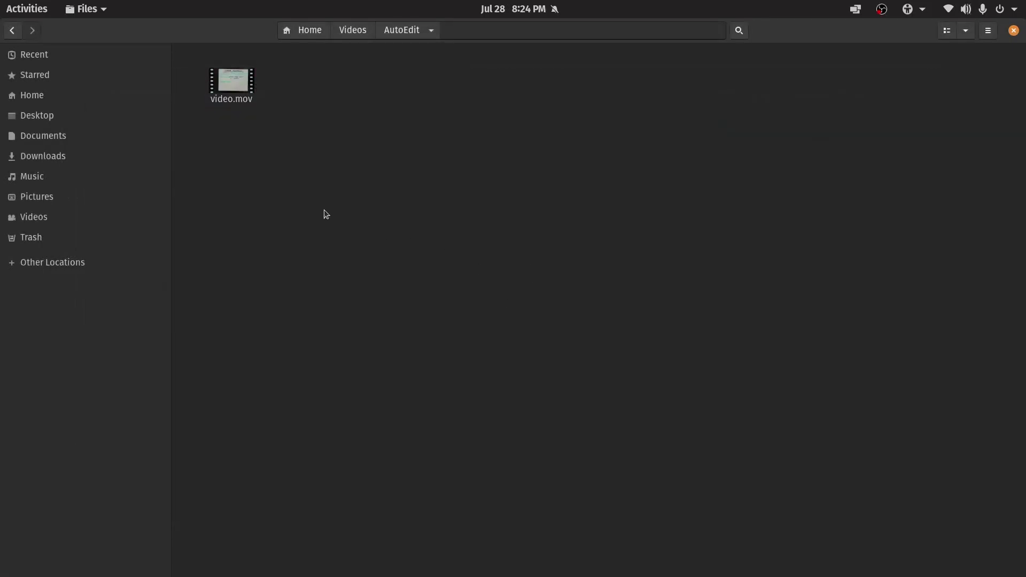
In Terminal, run "auto-editor video.mov --frame_margin 15 --edit_based_on audio_or_motion --export_to_resolve" and list the folder's files.
mouse_move(1, 2)
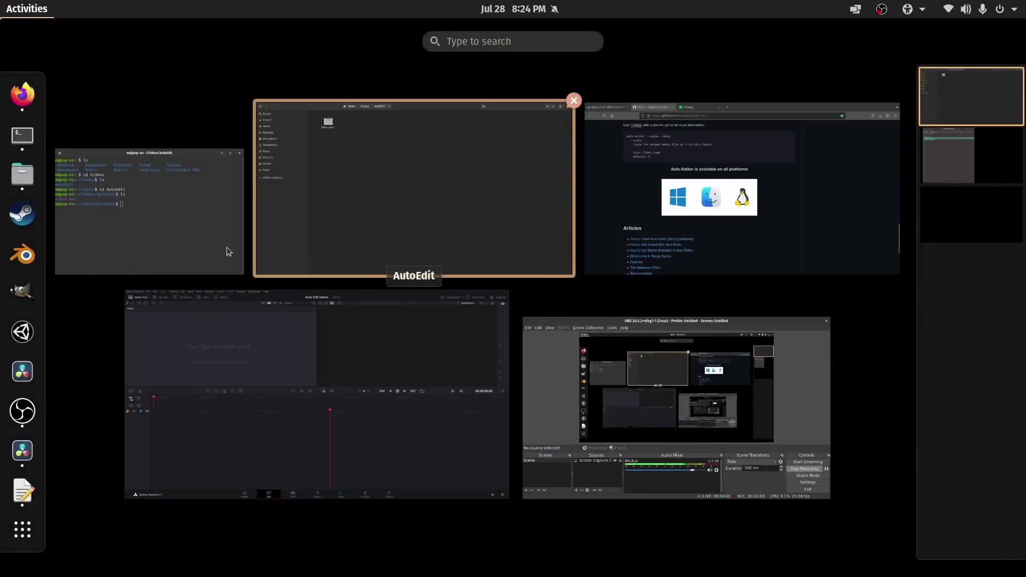
left_click(149, 235)
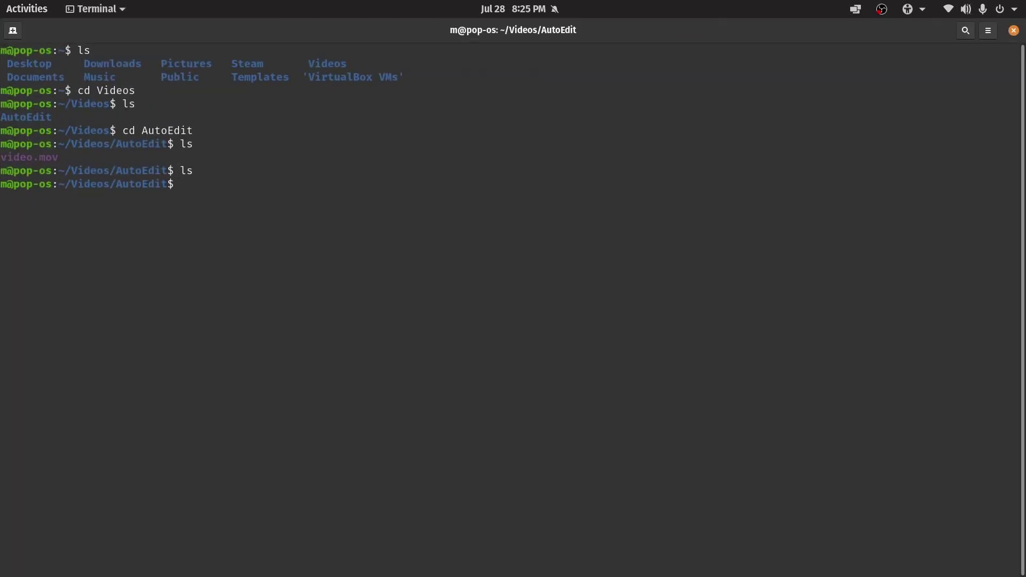
type("auto-editor video.mov --frame_margin 15 --edit_based_on audio_or_motion --export_to_resolve")
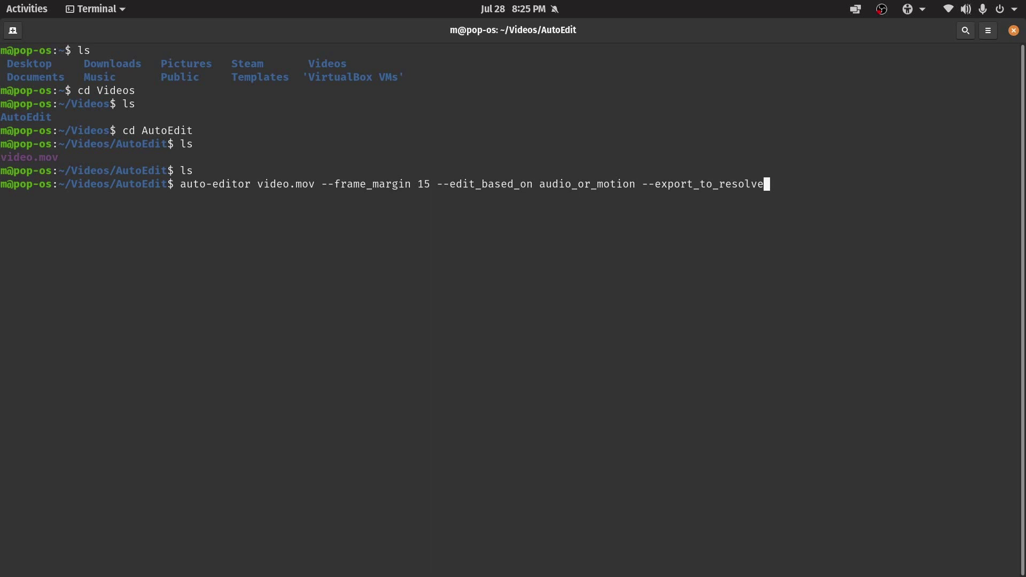
key("Return")
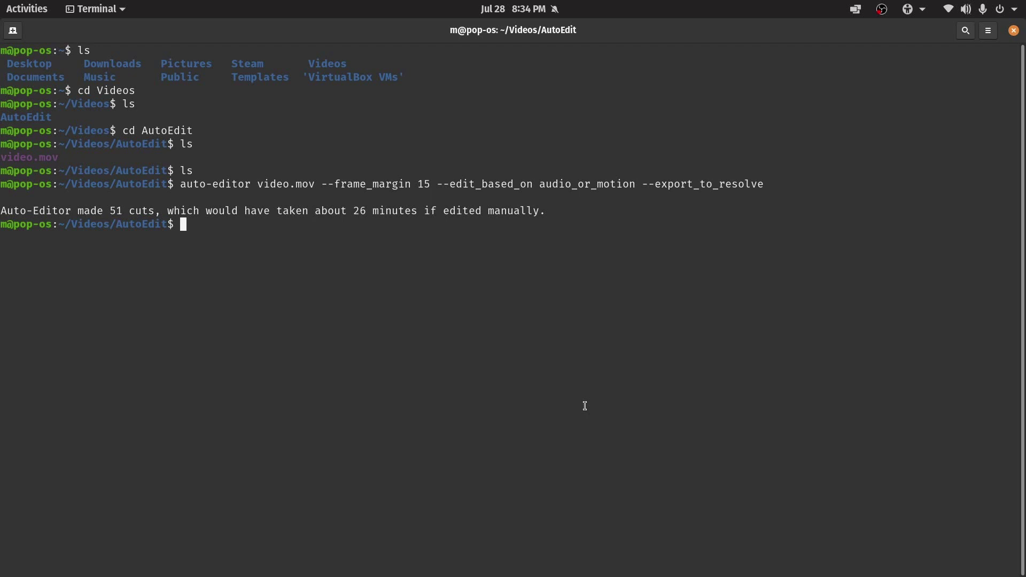
type("ls")
key("Return")
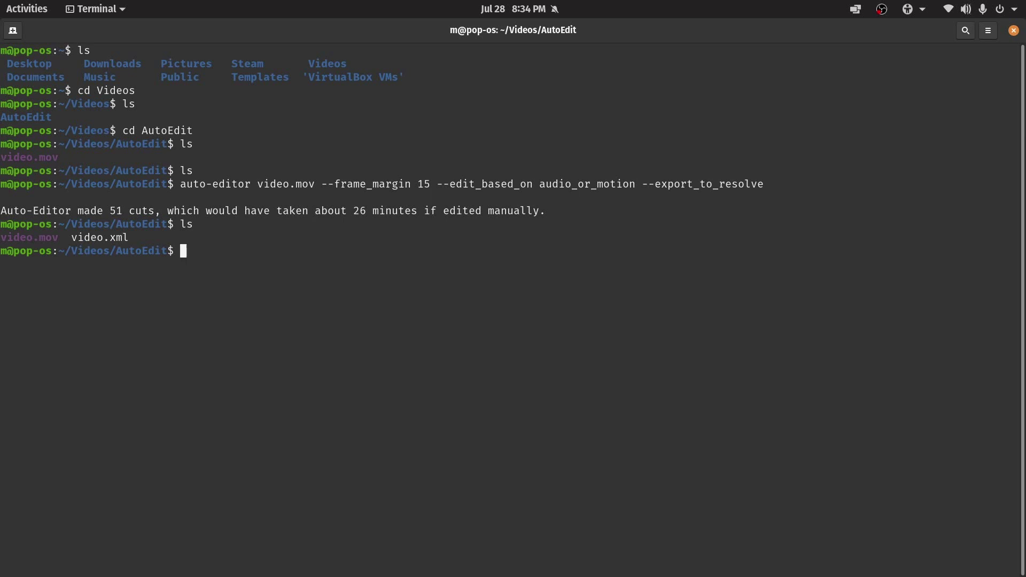
Reduce the AutoEdit folder window to a floating size and switch DaVinci Resolve to the Edit page.
left_click(26, 8)
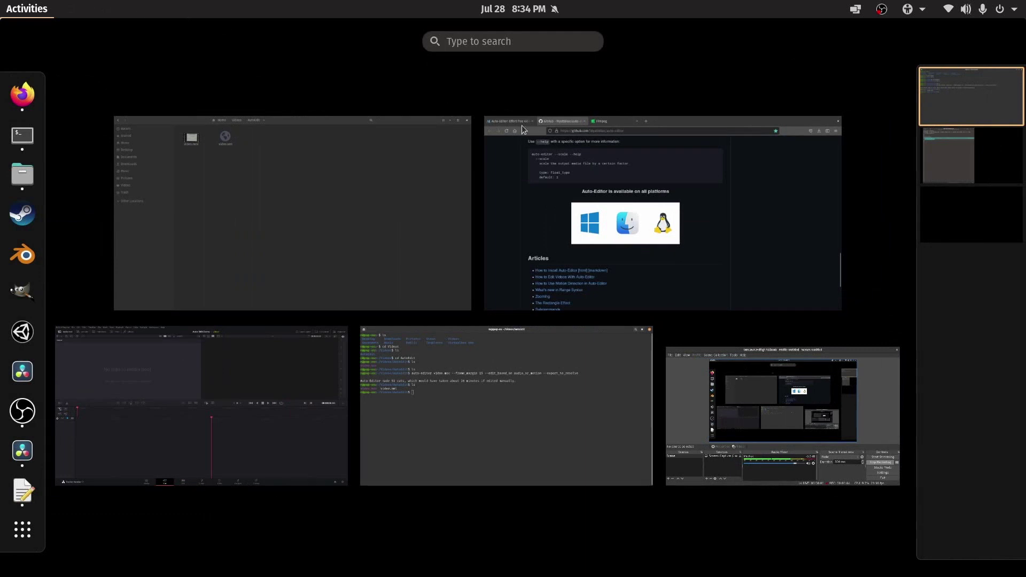
left_click(247, 393)
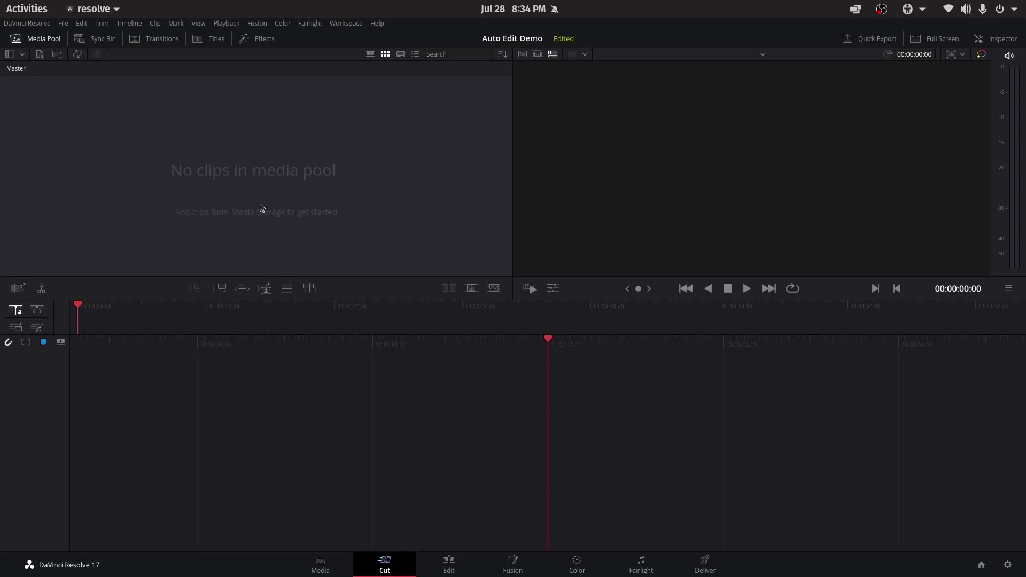
left_click(27, 8)
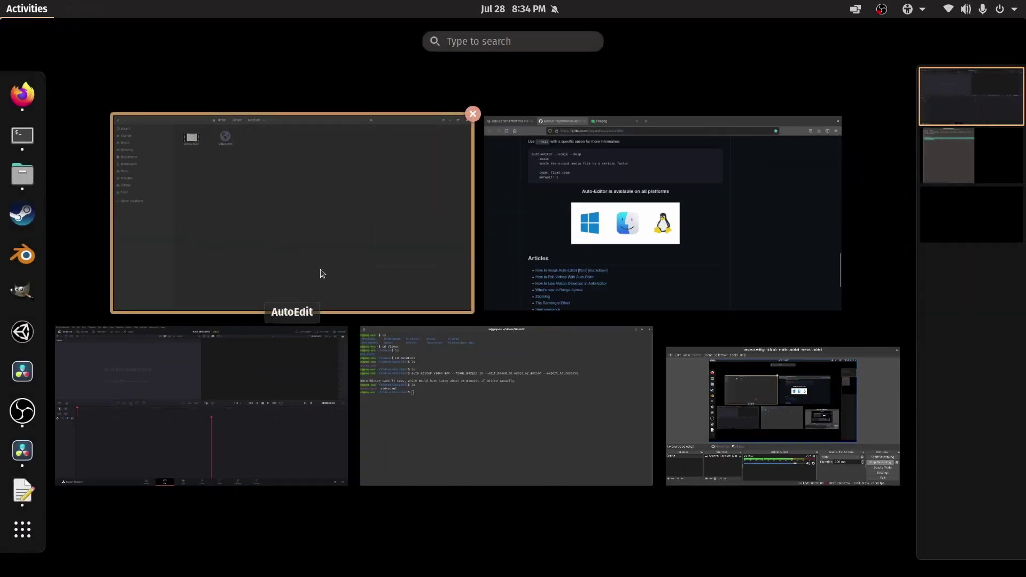
left_click(272, 244)
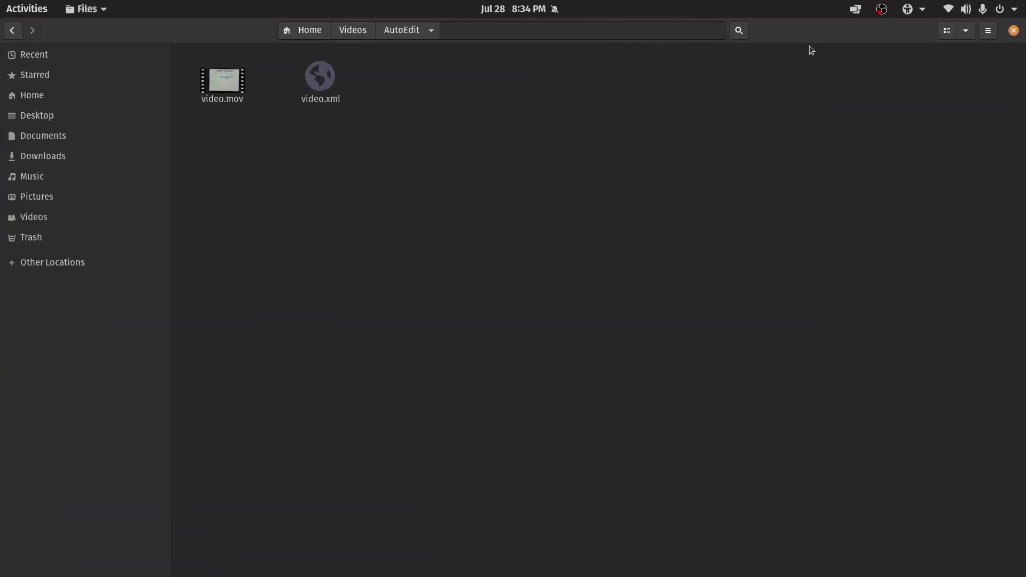
double_click(810, 37)
left_click_drag(433, 109, 746, 137)
left_click(460, 571)
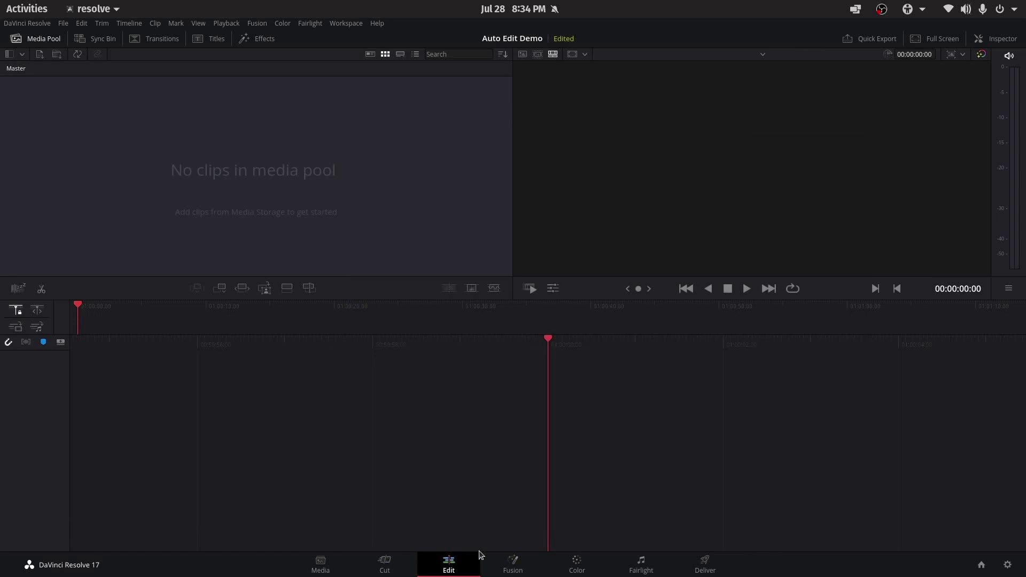
Add video.mov from the AutoEdit folder to Resolve's media pool, changing the project frame rate to match the clip.
key("super")
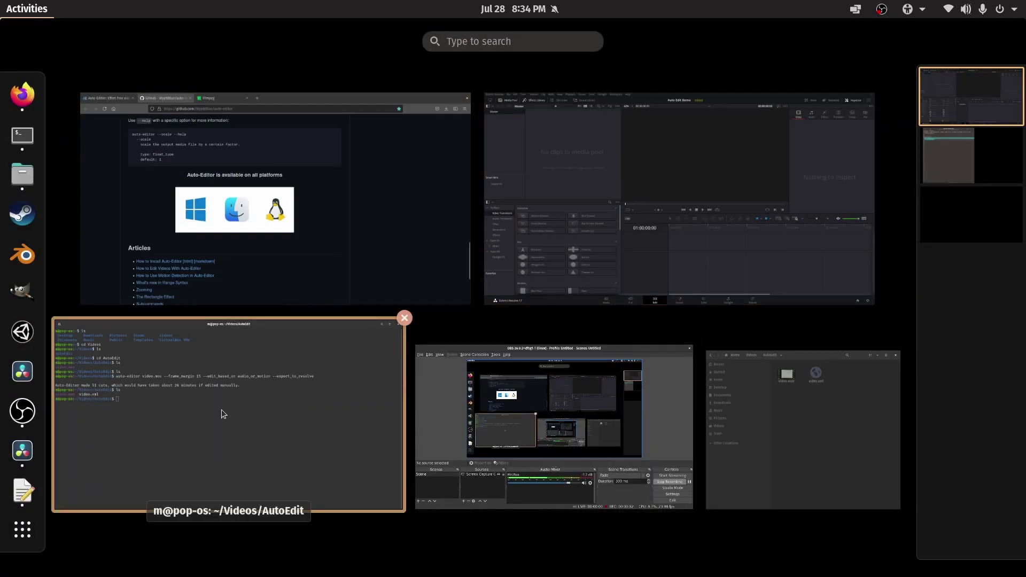
left_click(740, 407)
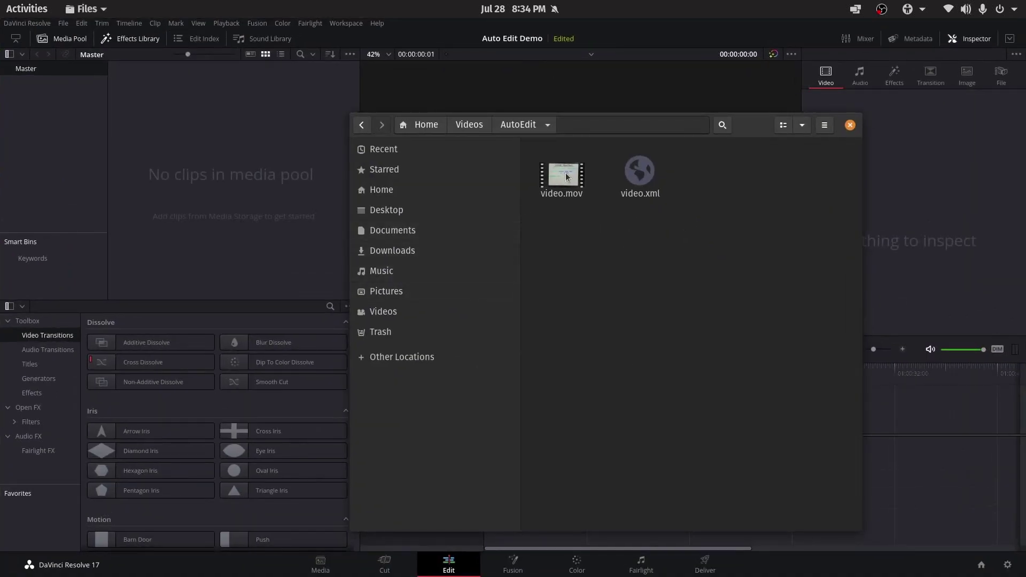
left_click_drag(562, 175, 204, 146)
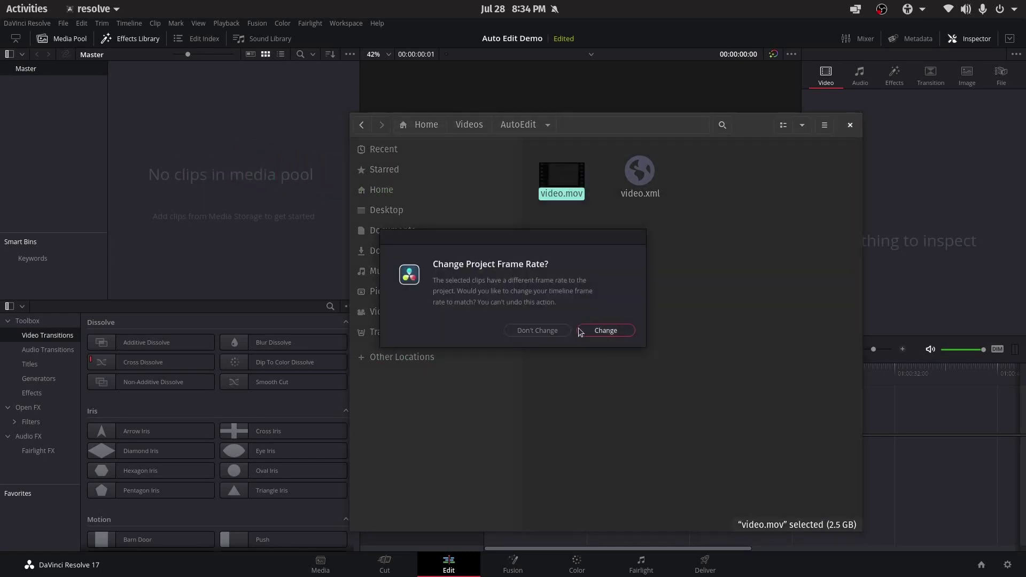
left_click(609, 330)
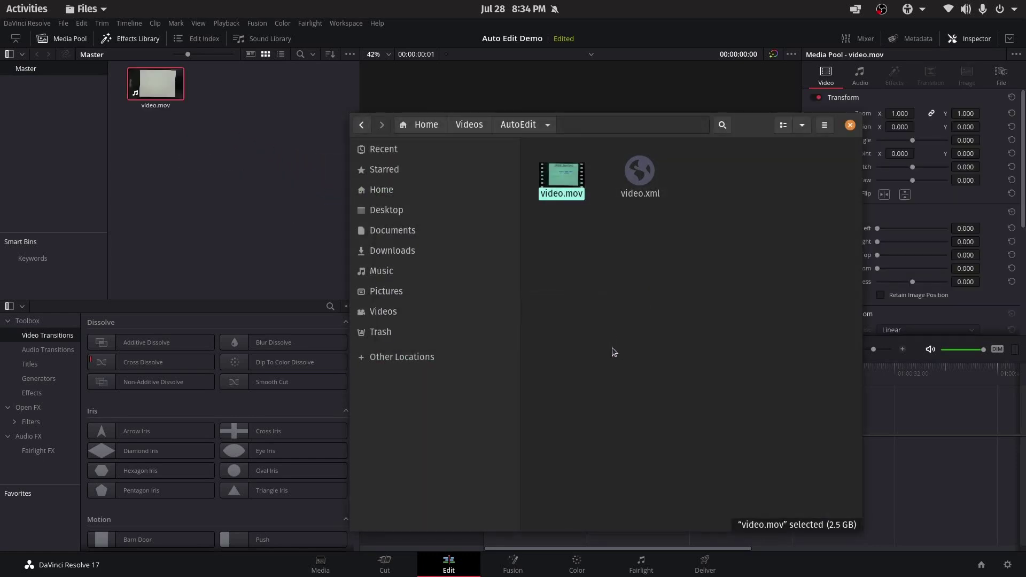
left_click(225, 169)
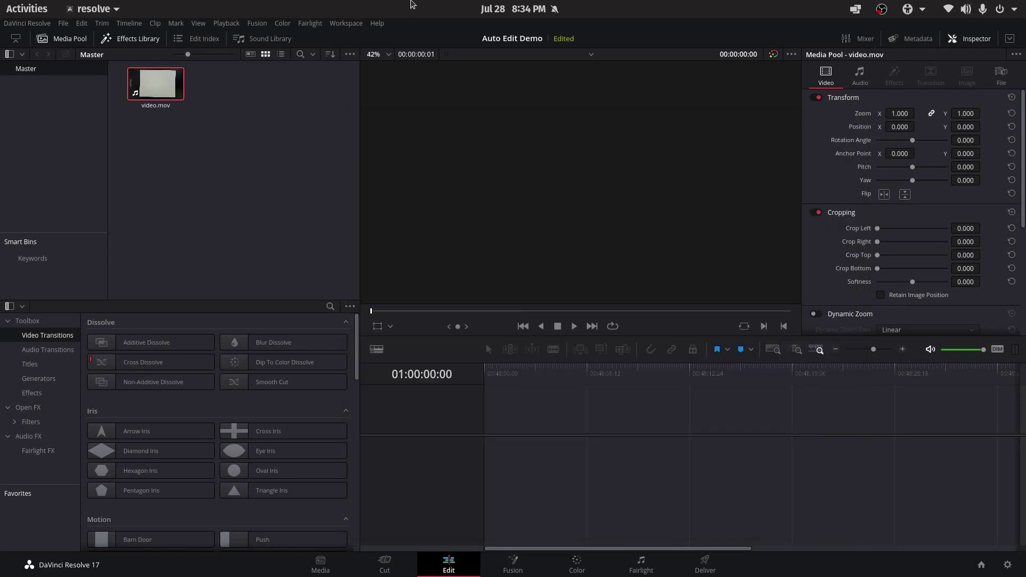
left_click(225, 169)
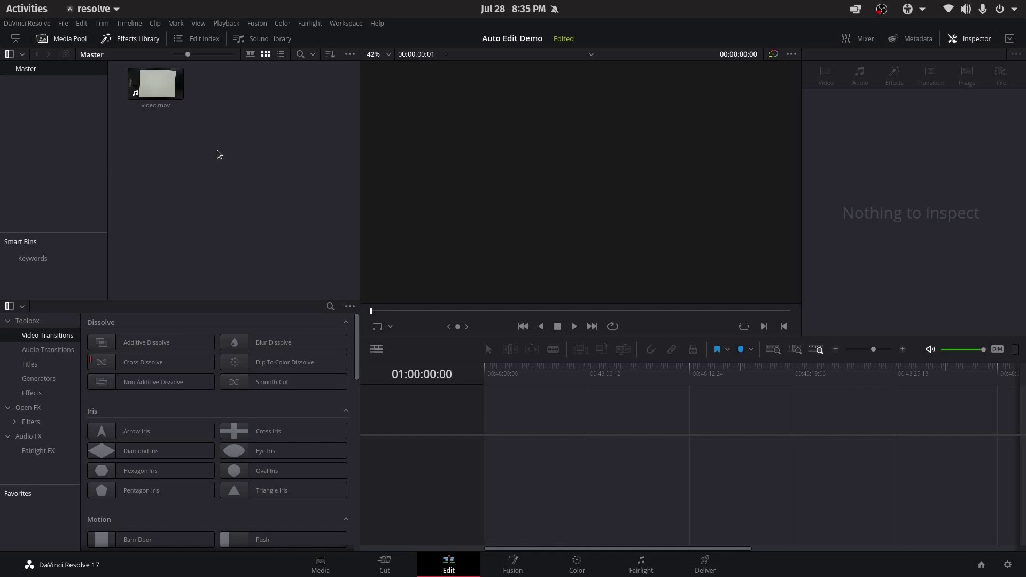
Check the Current Frame and Slate timecode values in the clip attributes of video.mov.
left_click(157, 89)
right_click(159, 90)
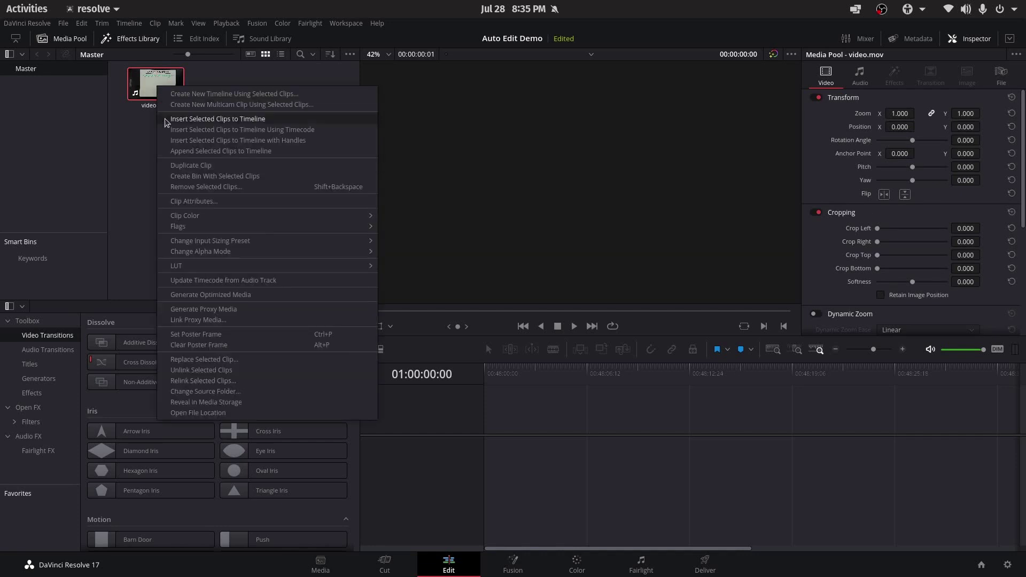
left_click(198, 202)
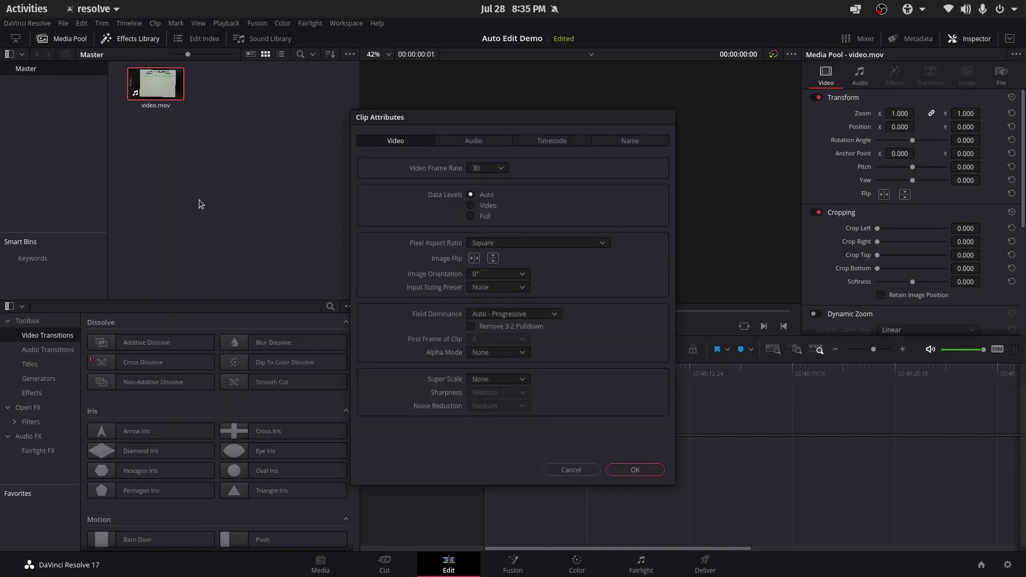
left_click(544, 144)
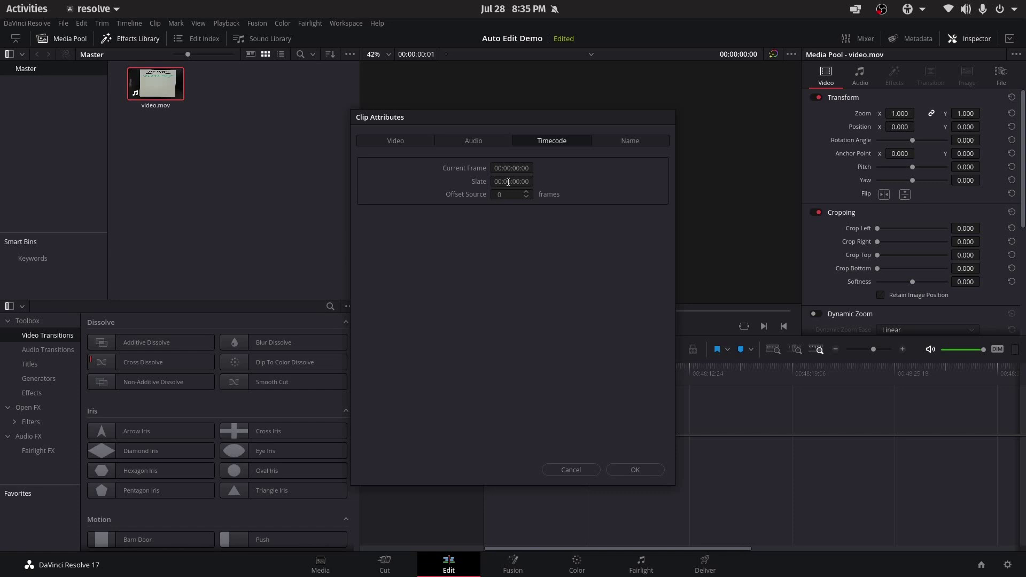
left_click(499, 168)
left_click(505, 181)
left_click(513, 168)
left_click(633, 470)
left_click(282, 178)
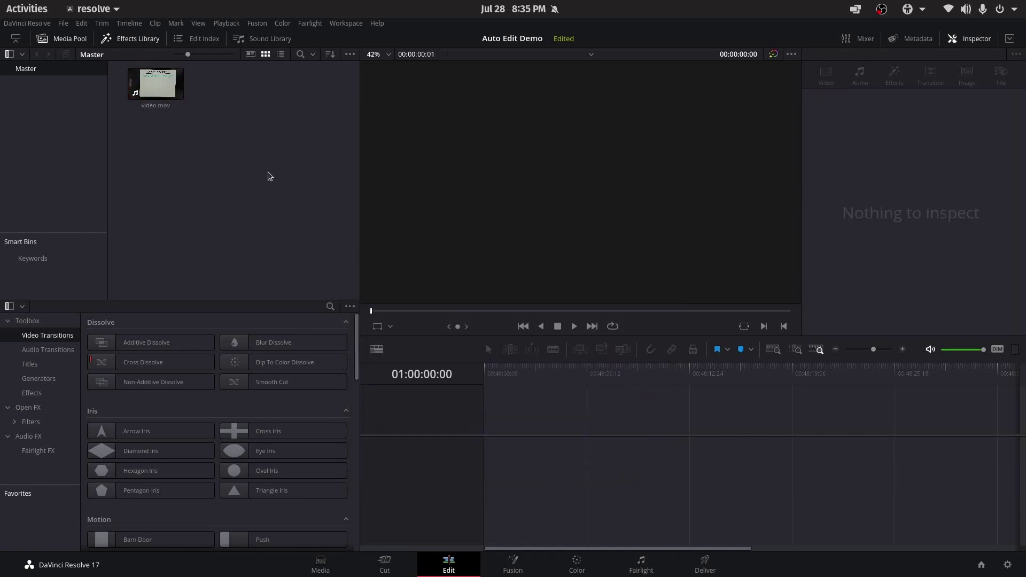
Choose video.xml from the Videos/AutoEdit folder as the timeline file to import.
left_click(62, 24)
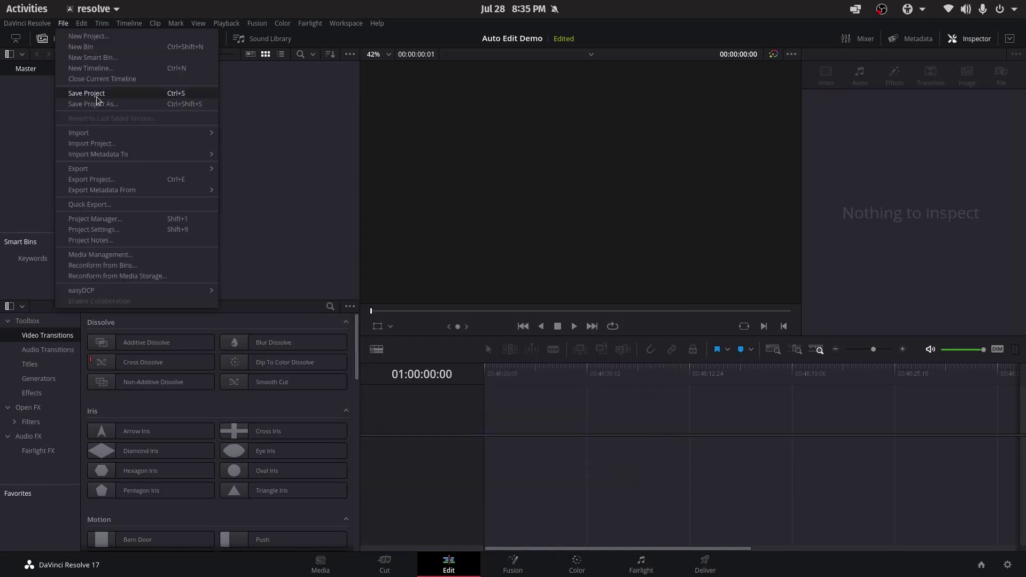
mouse_move(107, 133)
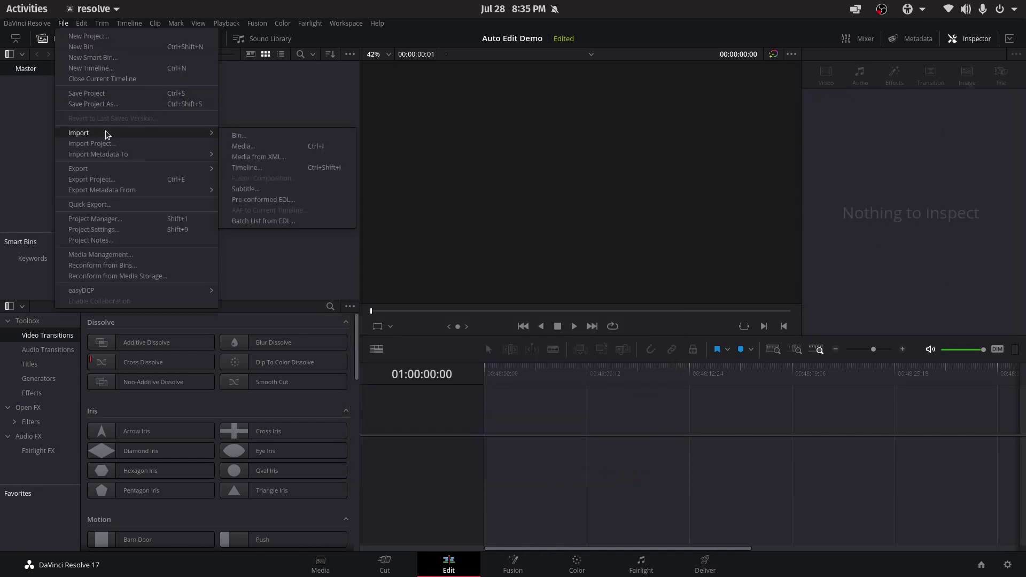
left_click(236, 169)
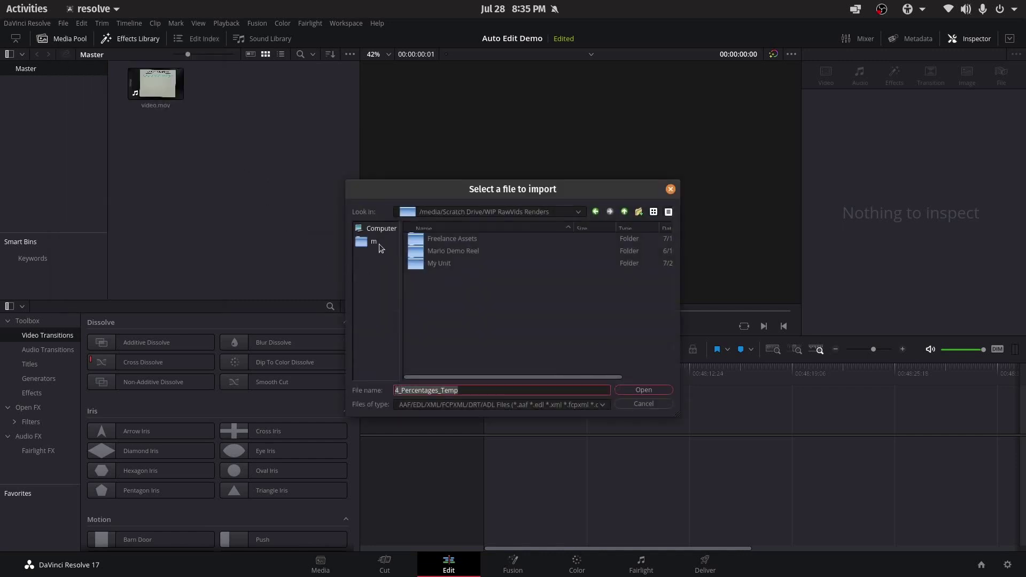
left_click(380, 242)
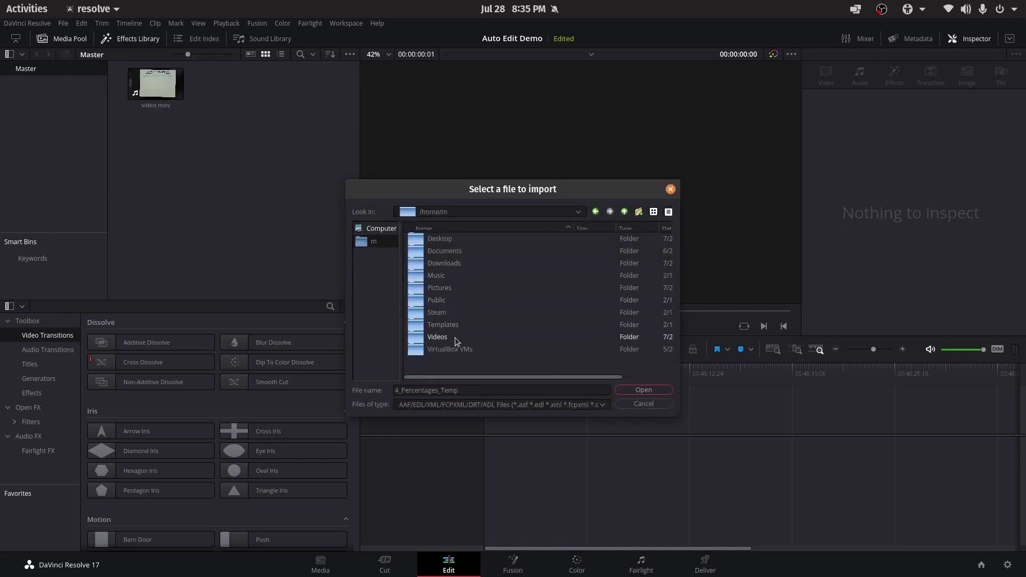
double_click(437, 337)
double_click(441, 235)
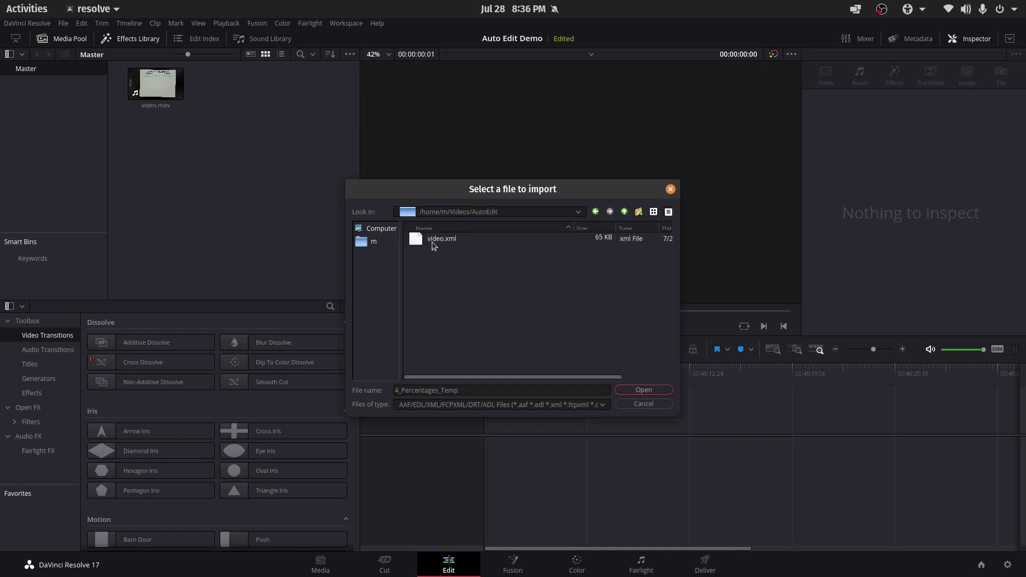
left_click(430, 241)
left_click(636, 385)
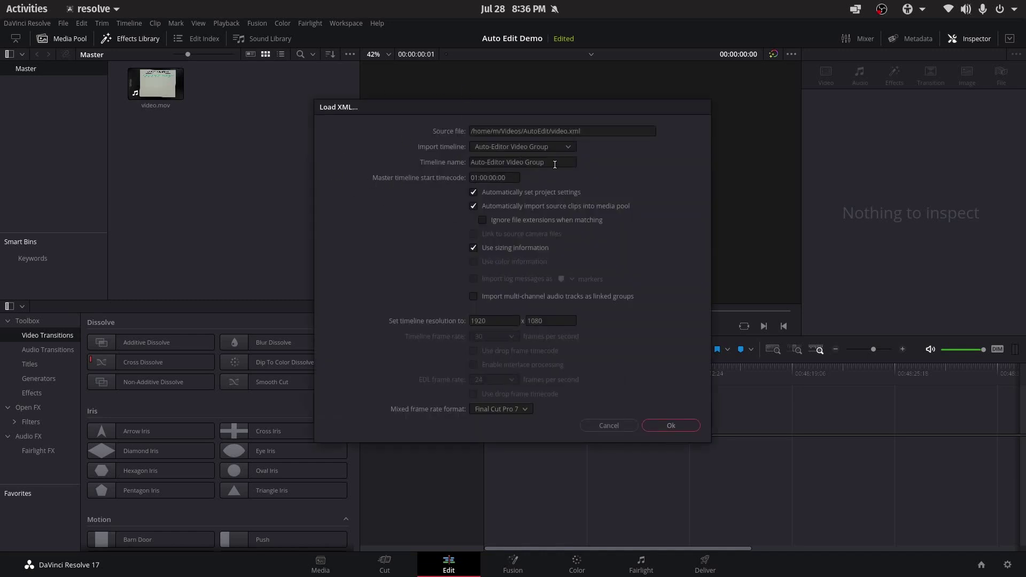
Import the XML timeline with automatic project settings, automatic source clip import and sizing information off, and the start timecode at 00:00:00:00.
left_click(474, 193)
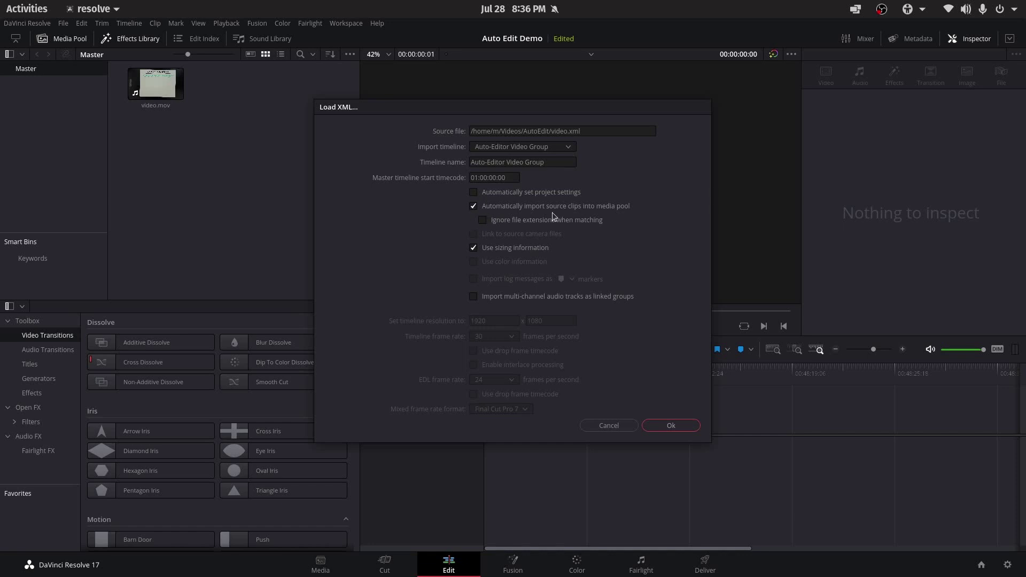
left_click(472, 206)
left_click(475, 179)
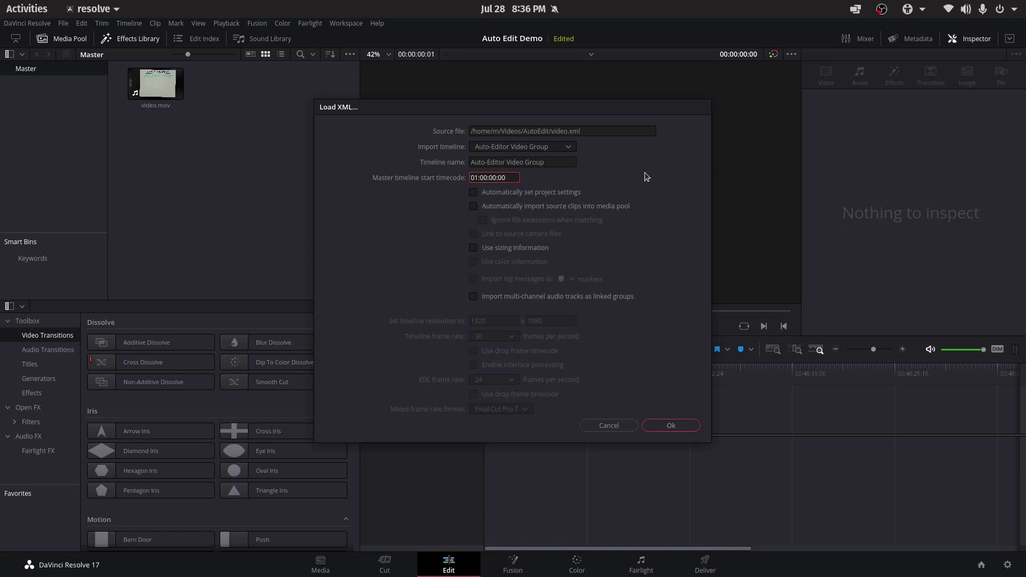
key("Delete")
type("0")
left_click(557, 165)
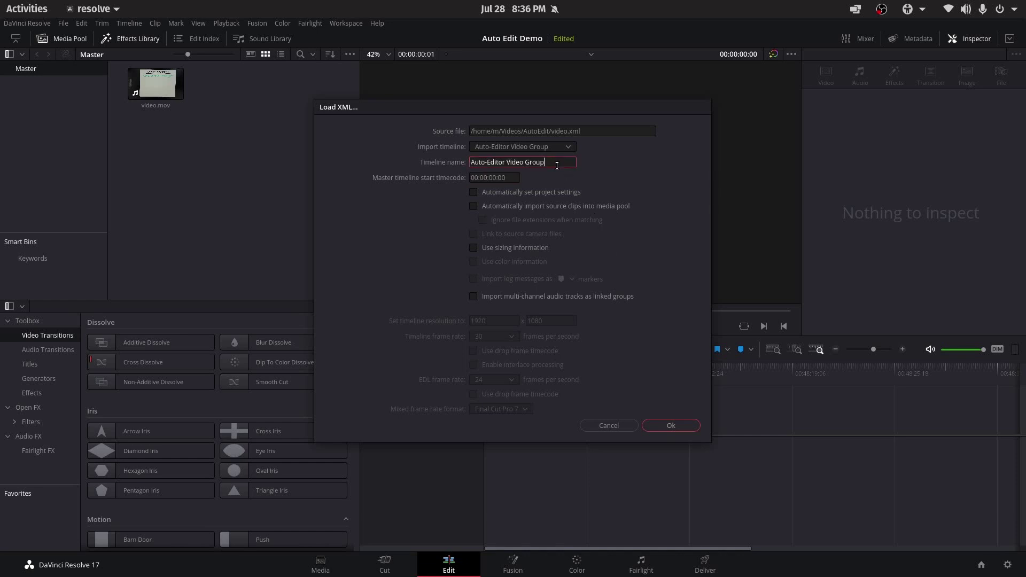
left_click(671, 426)
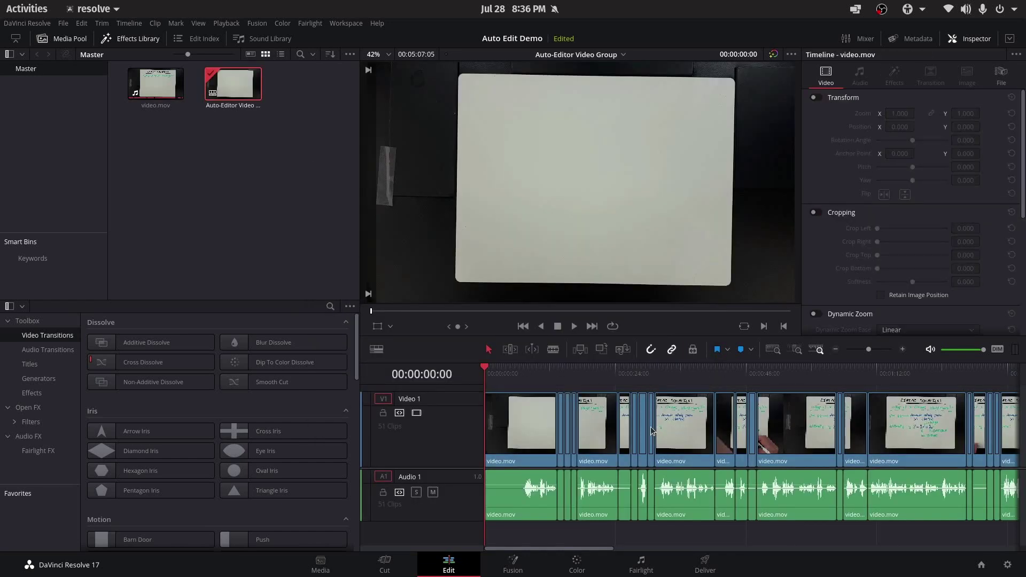
Examine the cuts across the imported timeline, checking the frames just before the end of the first clip.
scroll(656, 430, "down", 3)
scroll(652, 430, "down", 2)
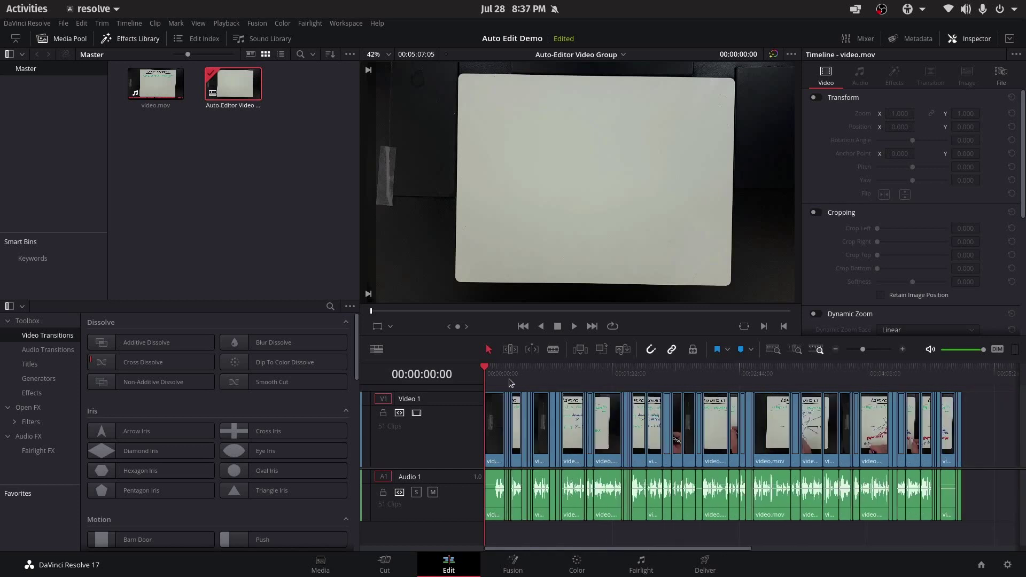
scroll(601, 406, "up", 4)
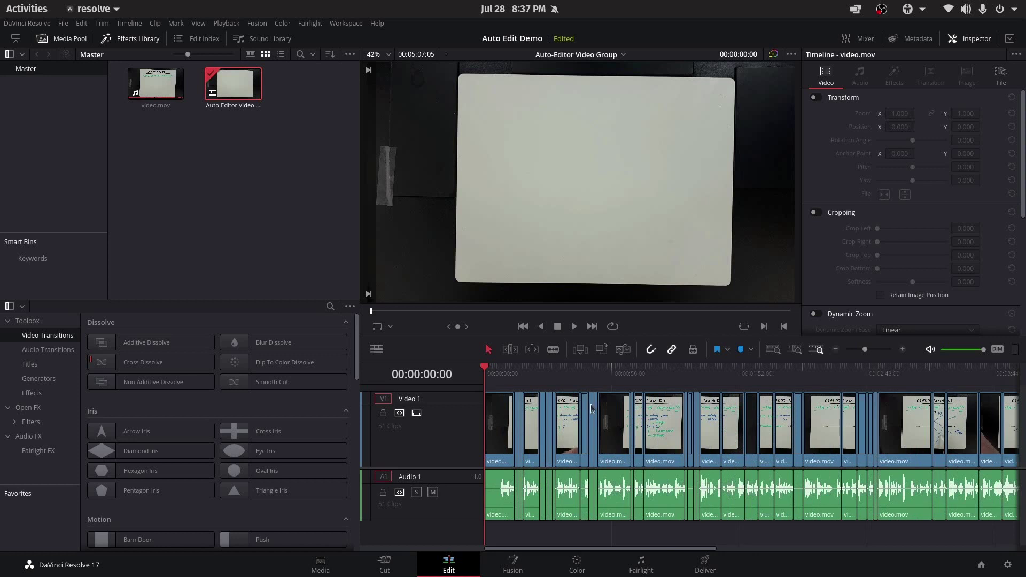
scroll(601, 406, "up", 4)
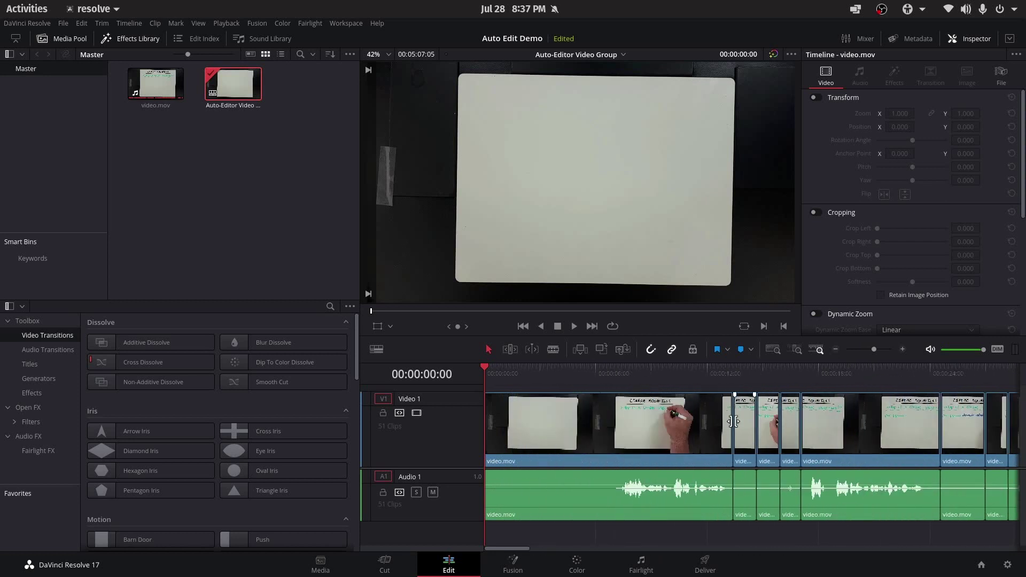
left_click_drag(733, 375, 706, 401)
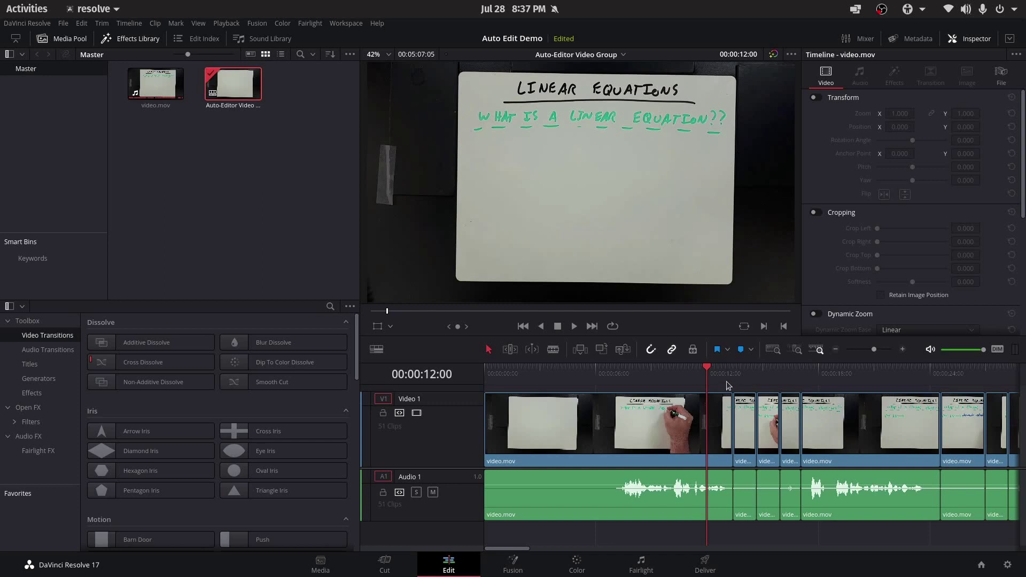
left_click_drag(709, 370, 721, 366)
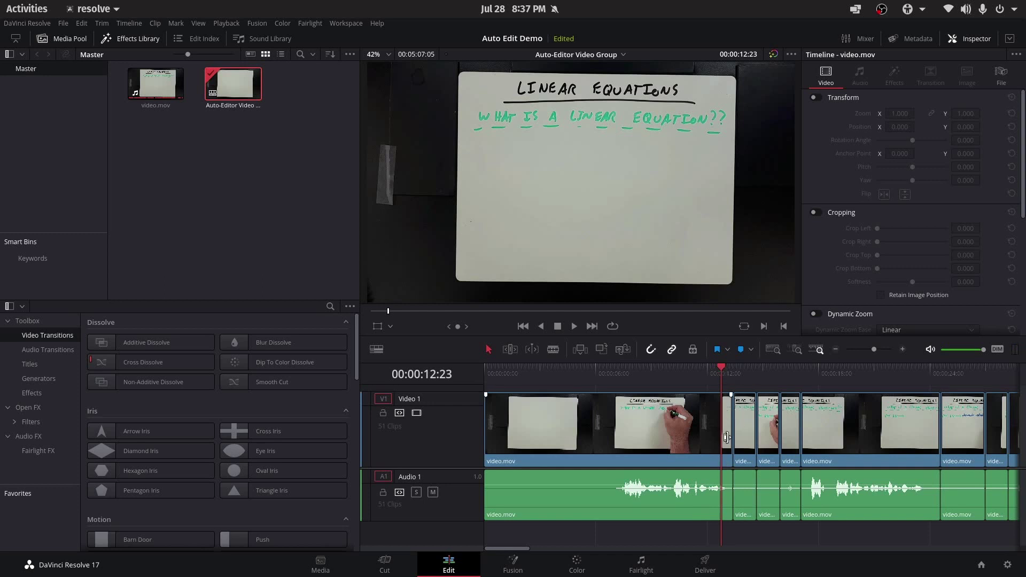
Select every clip after the first one and shift them forward in time to open a gap of about 4 seconds.
left_click(743, 374)
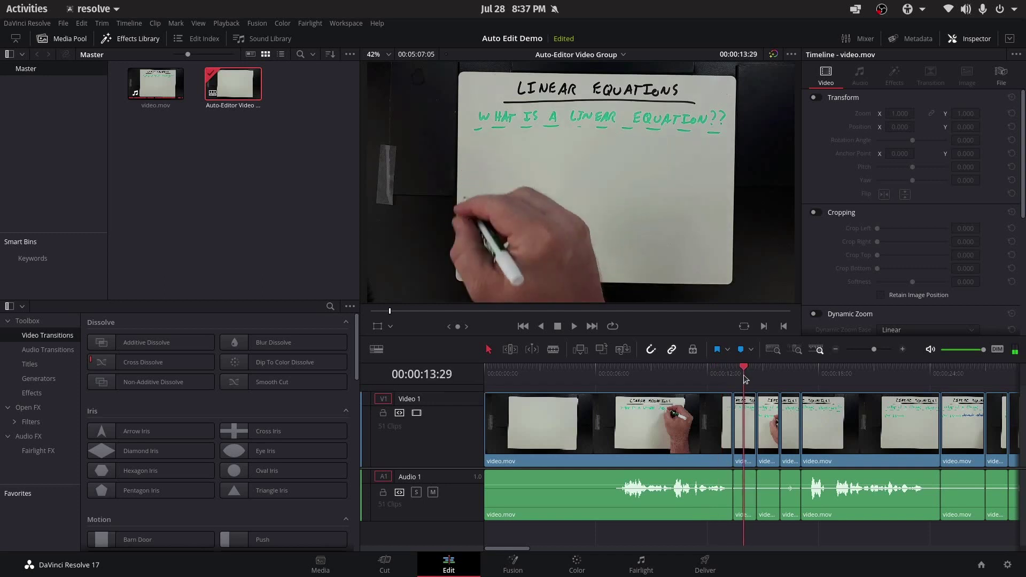
key("y")
left_click_drag(747, 420, 827, 421)
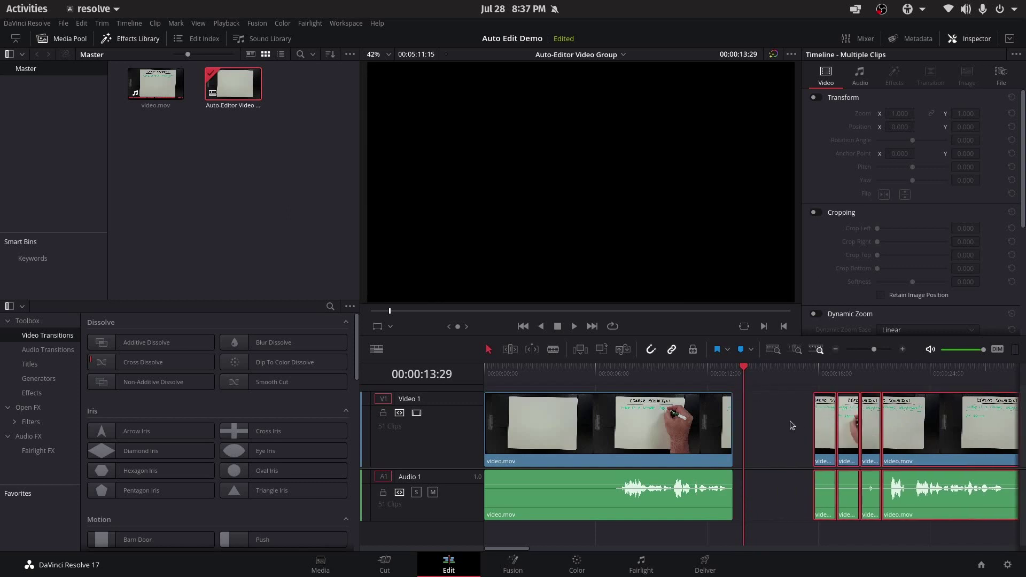
Try to extend the end of the first clip's video about 2 seconds into the gap, and undo it.
left_click(790, 421)
left_click_drag(730, 431, 766, 424)
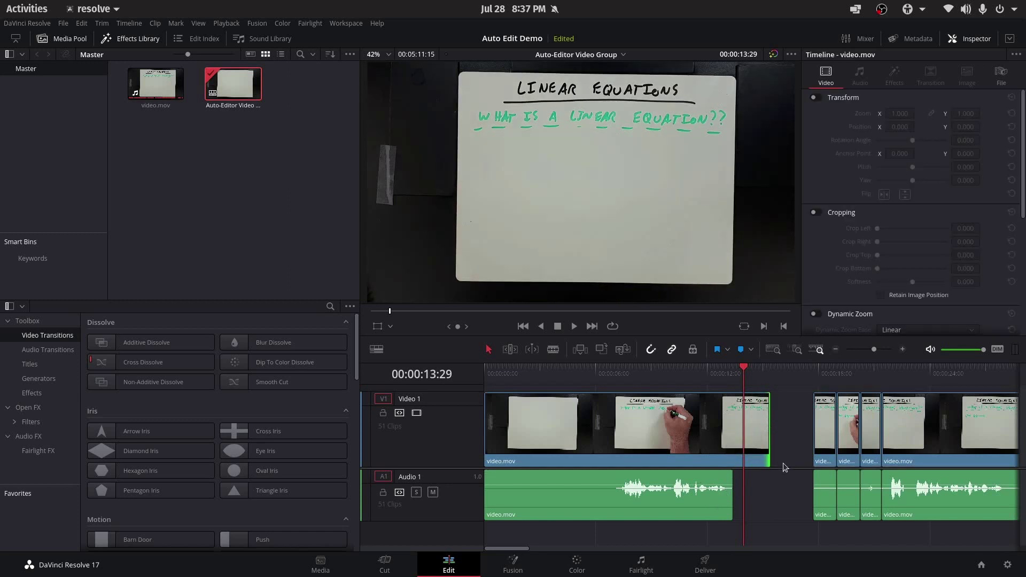
key("ctrl+z")
Link the first clip's video and audio, and extend the linked clip's end about 2 seconds into the gap.
left_click(576, 496, "ctrl")
right_click(576, 496)
left_click(604, 489)
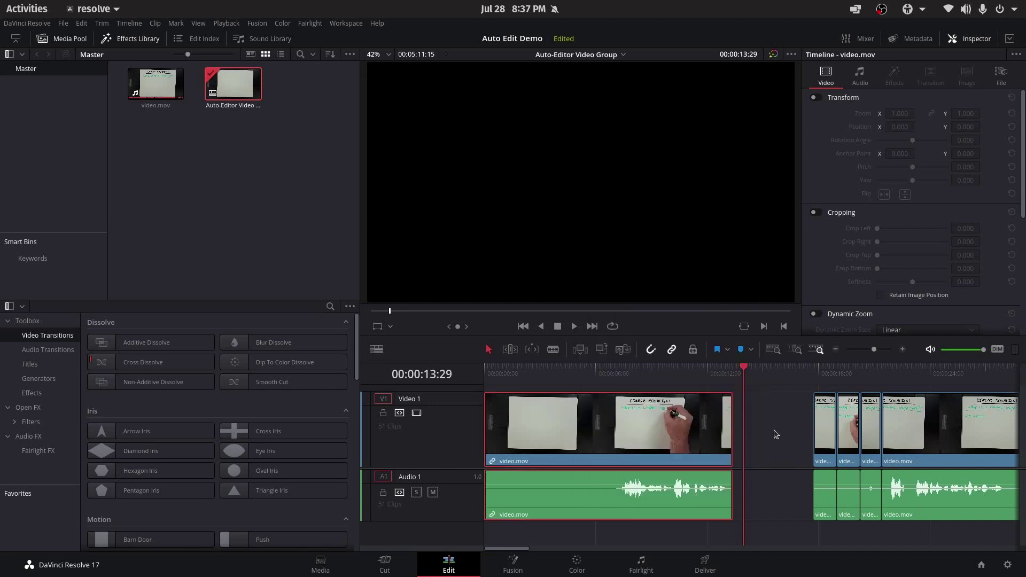
left_click(773, 430)
left_click_drag(732, 428, 767, 428)
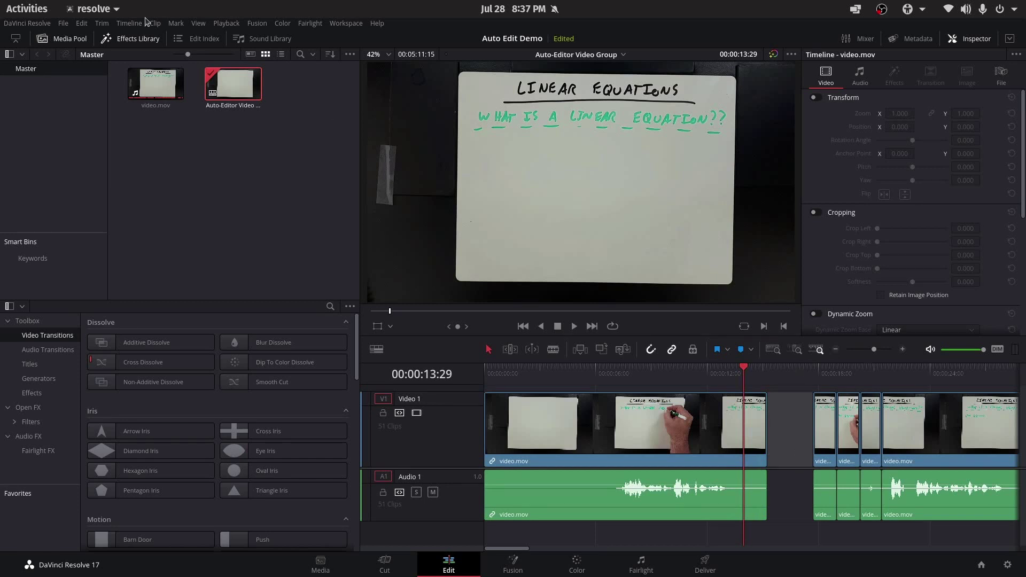
Switch to Firefox and look at the Exporting to Editors section on the Auto-Editor website.
key("alt+Tab")
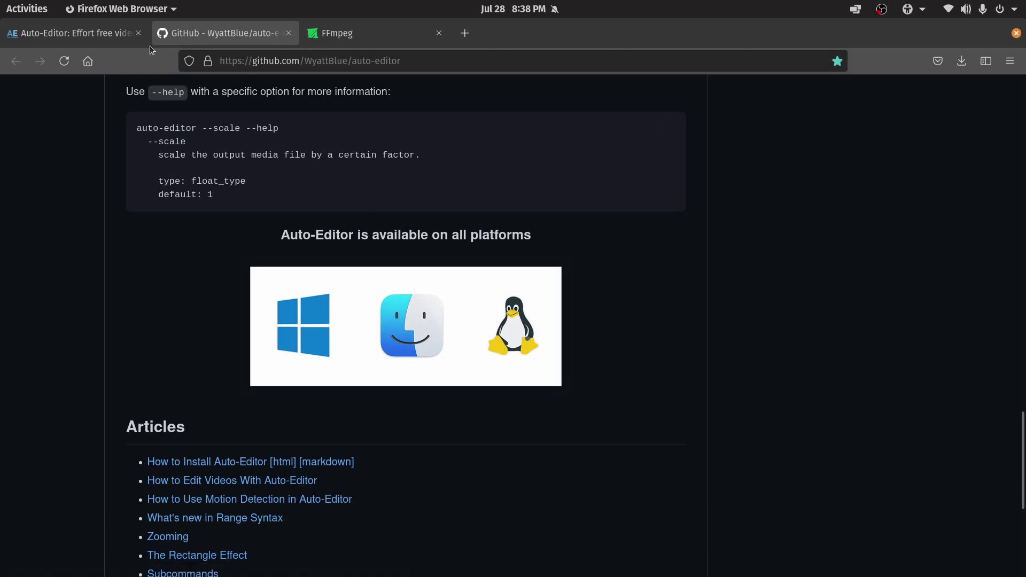
left_click(97, 33)
scroll(280, 291, "up", 3)
scroll(252, 303, "down", 1)
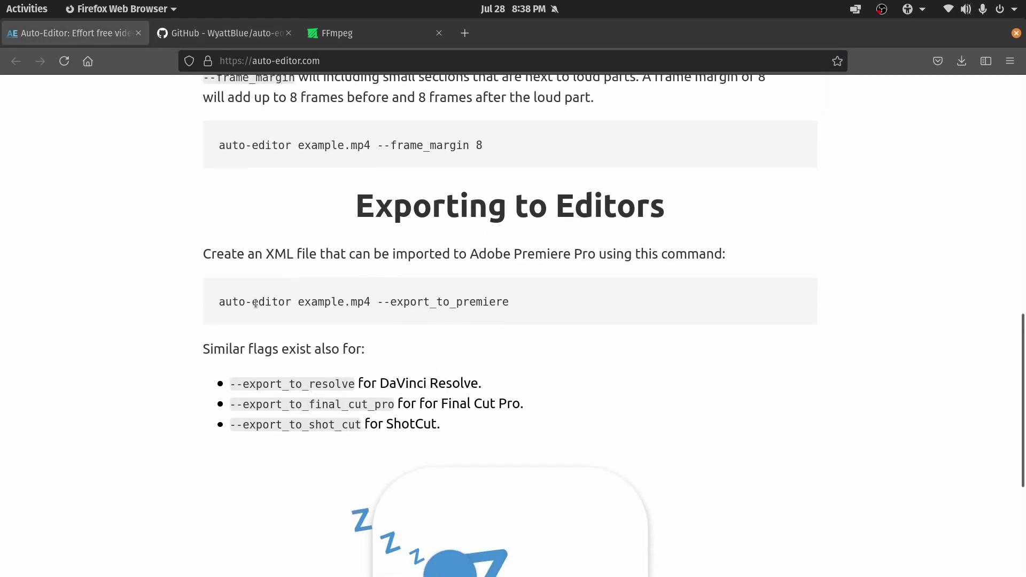